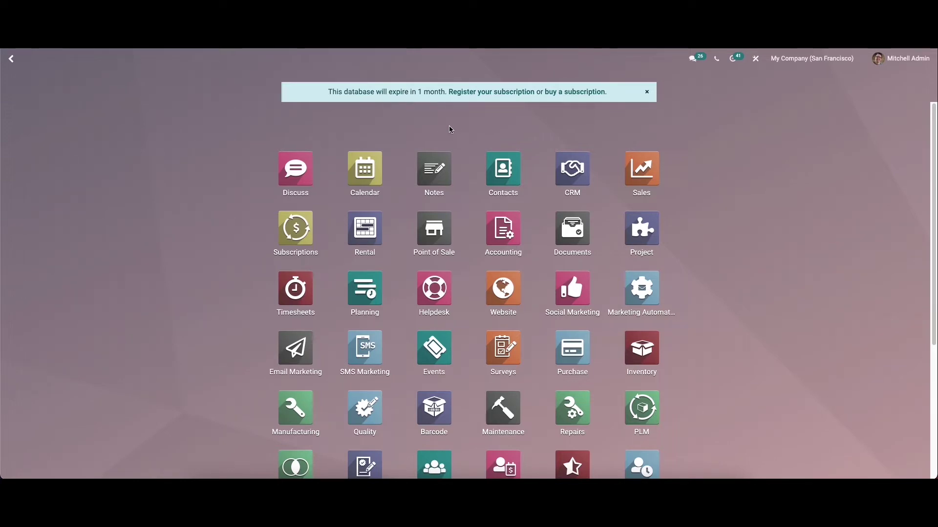
# - Launch Planning with 'pl' and review the Consultant – Cuztomization - Dining Table shift in the Gantt schedule
pyautogui.write('pl')
pyautogui.press('Return')
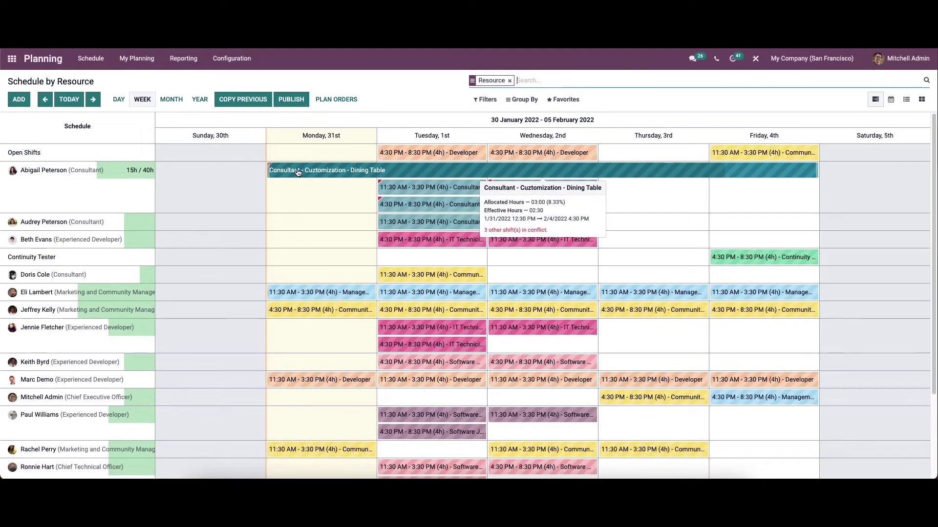
pyautogui.moveTo(298, 172)
pyautogui.moveTo(410, 185)
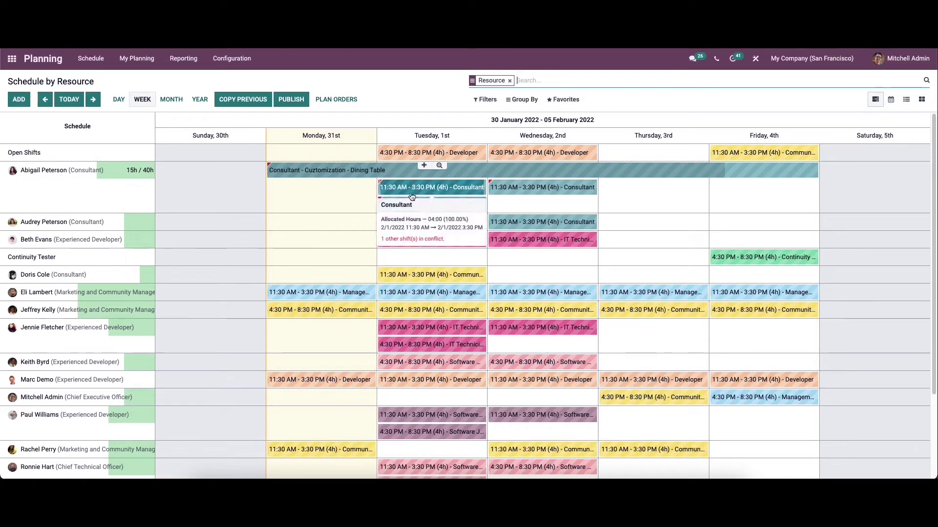
pyautogui.moveTo(418, 233)
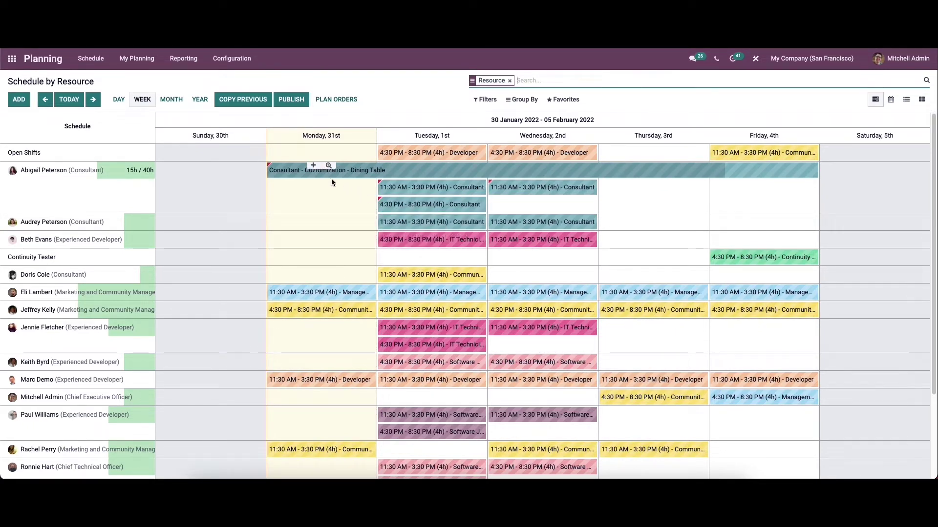
pyautogui.click(118, 99)
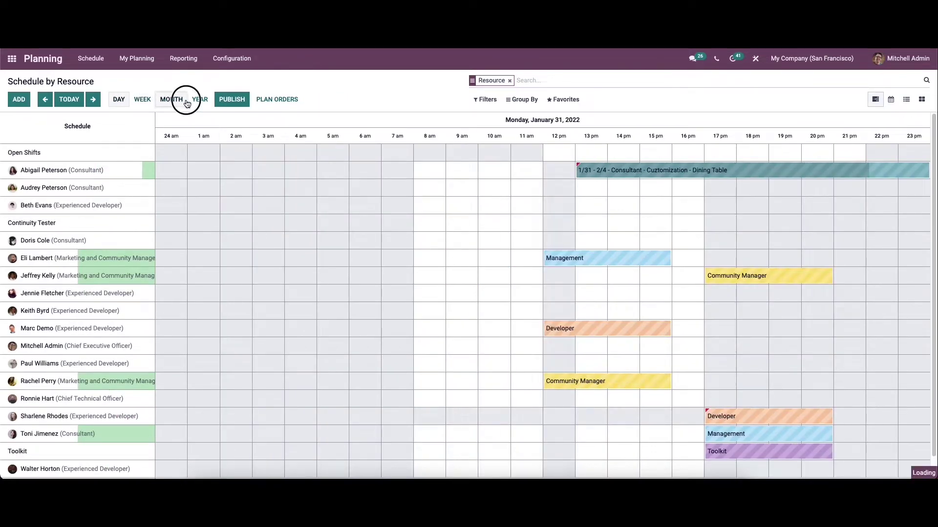
pyautogui.click(141, 100)
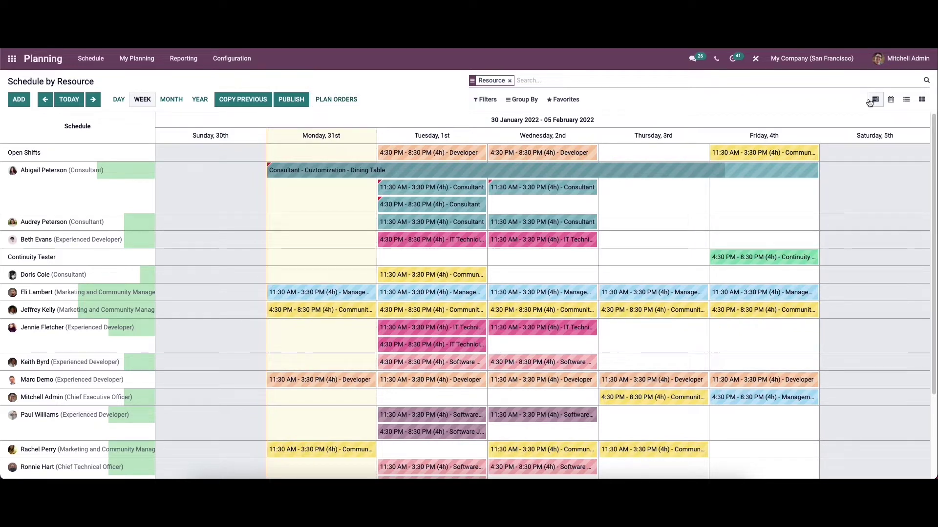
pyautogui.click(890, 104)
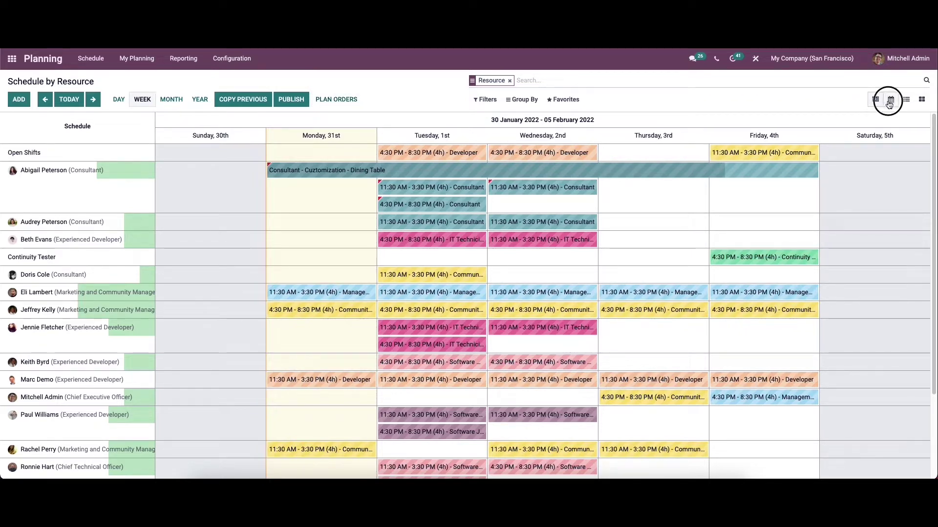
# - Try the List and Kanban views, return to the Gantt timeline, and show the Filters and Group By options
pyautogui.click(906, 99)
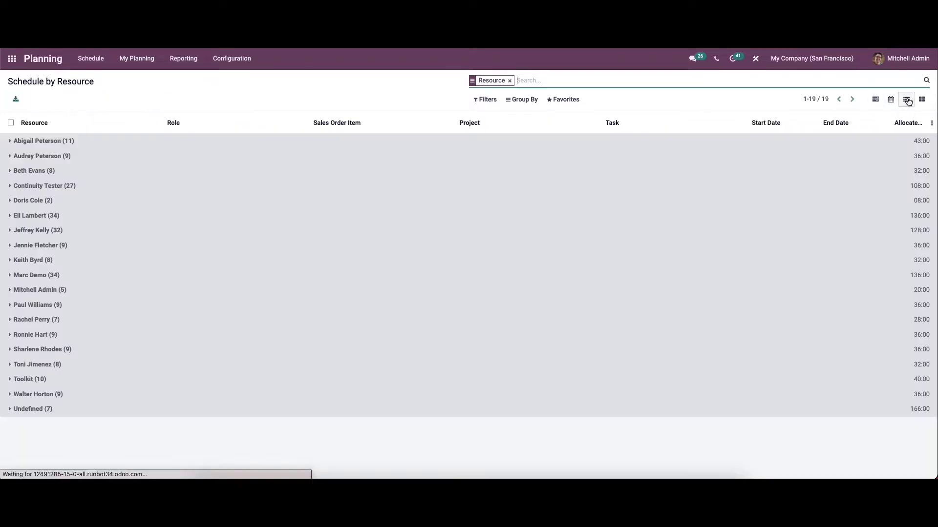
pyautogui.click(921, 99)
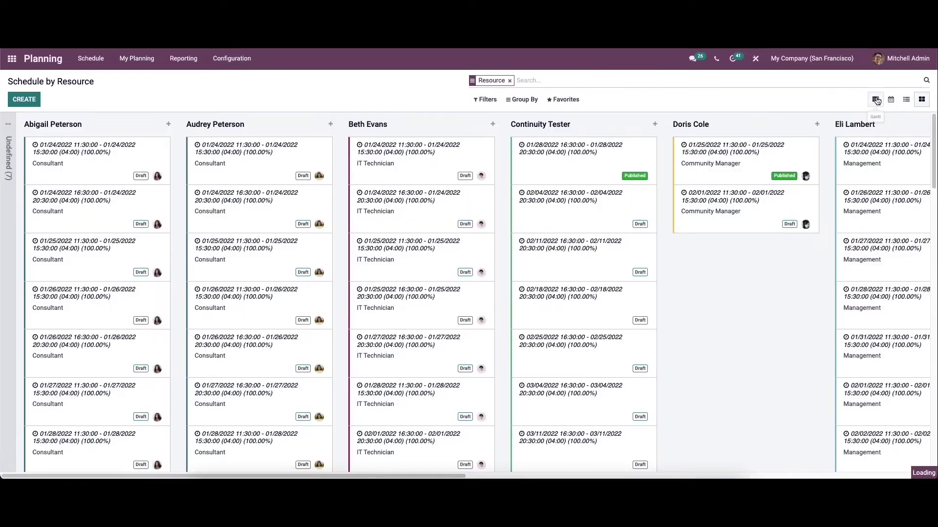
pyautogui.click(877, 100)
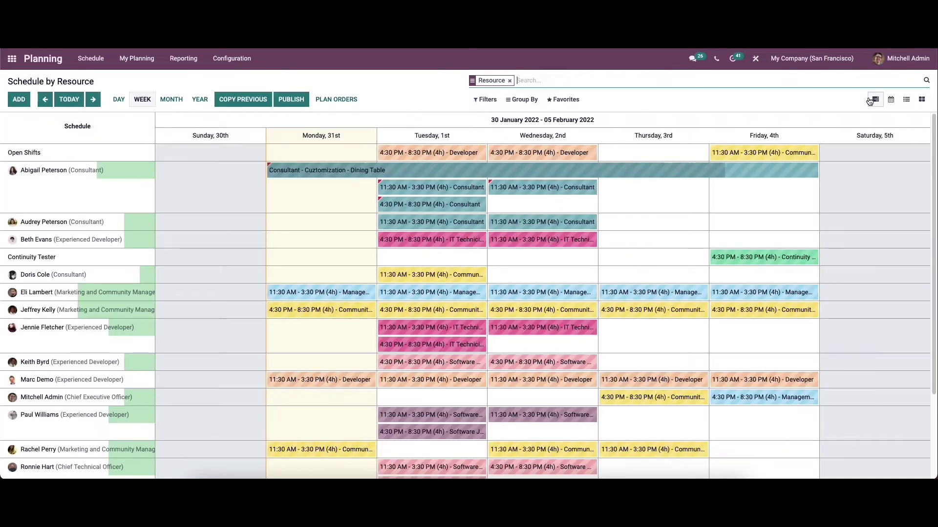
pyautogui.click(488, 101)
pyautogui.click(506, 100)
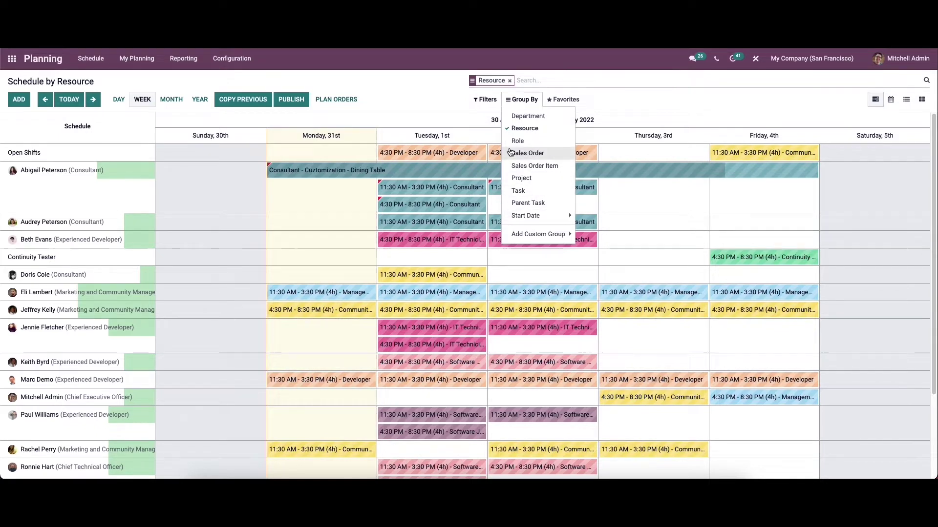
pyautogui.click(485, 99)
pyautogui.click(429, 86)
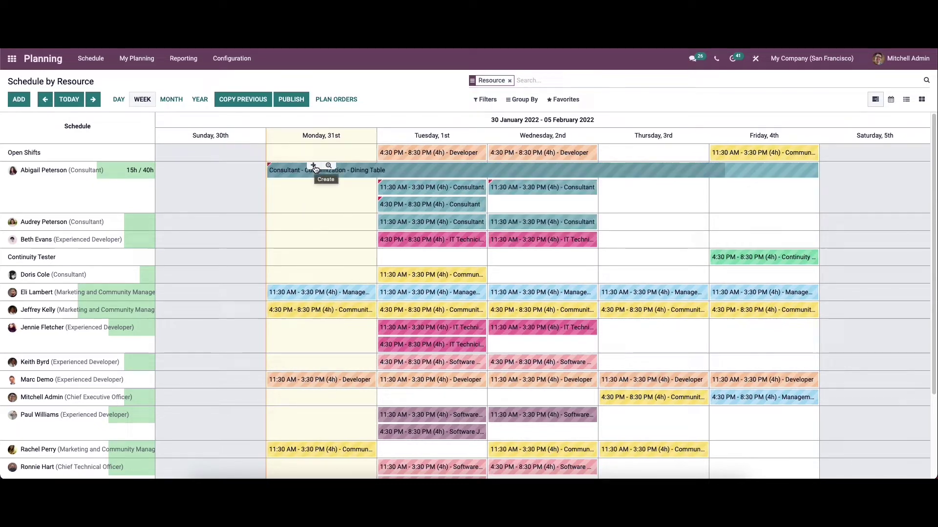
pyautogui.click(232, 59)
# - Enable Allow Unassignment with a 0-day deadline, save the settings, and go to Resources
pyautogui.click(232, 79)
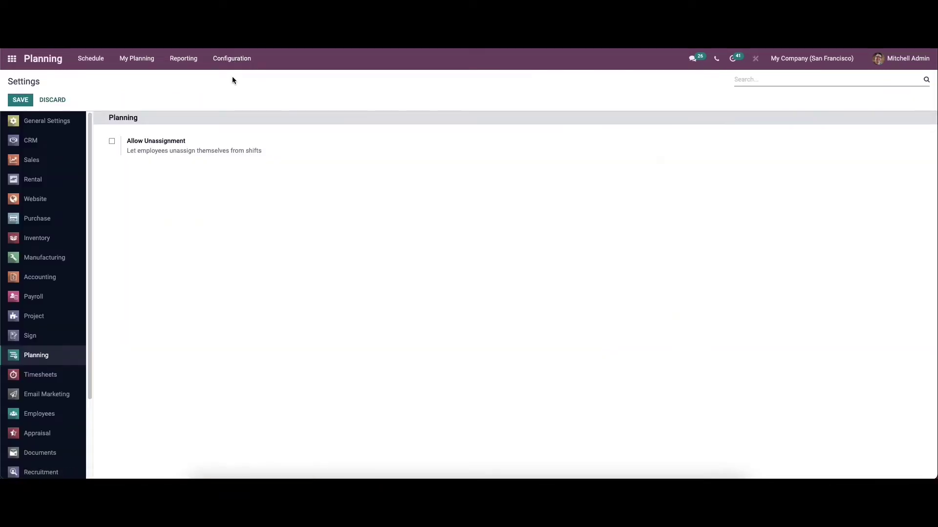
pyautogui.click(113, 142)
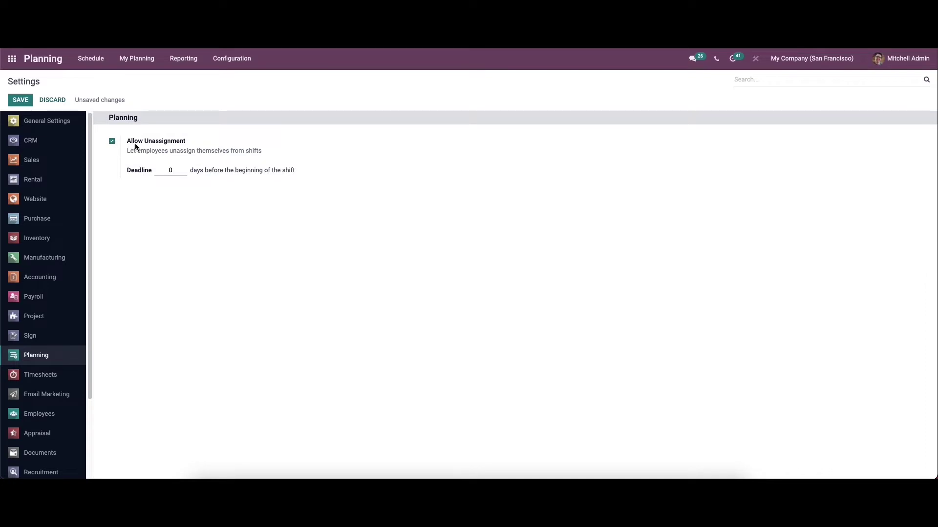
pyautogui.moveTo(159, 143)
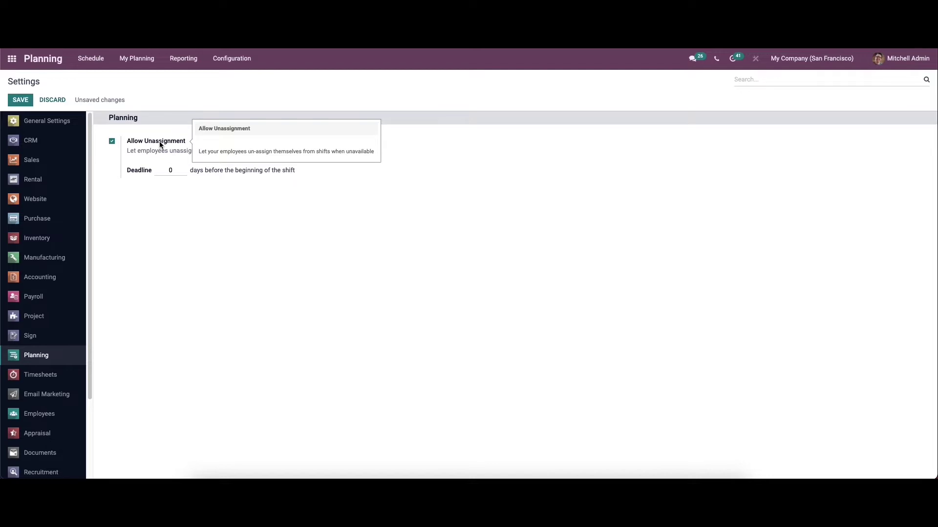
pyautogui.click(168, 170)
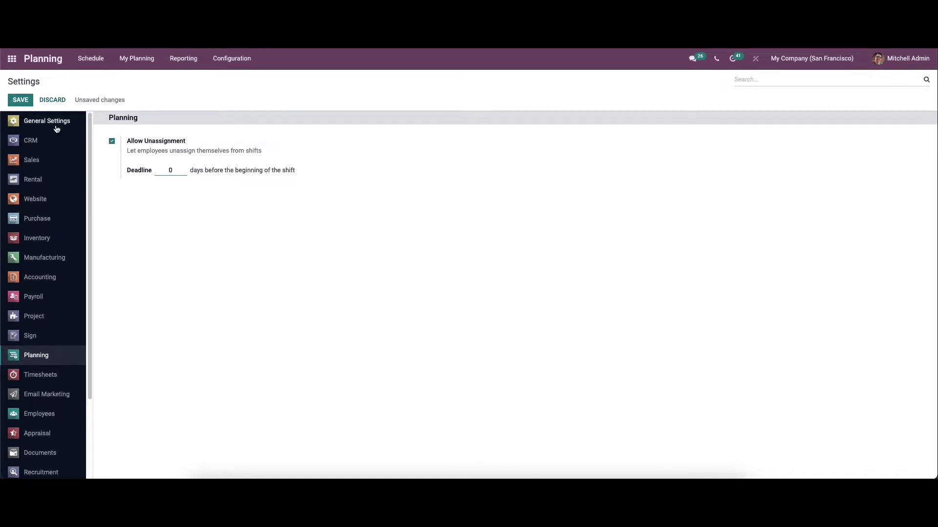
pyautogui.click(22, 101)
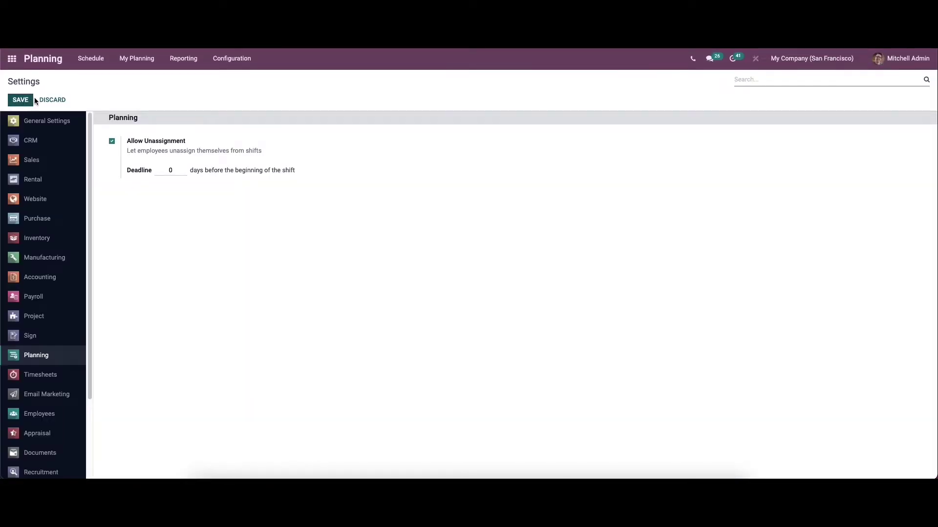
pyautogui.click(235, 64)
pyautogui.click(243, 92)
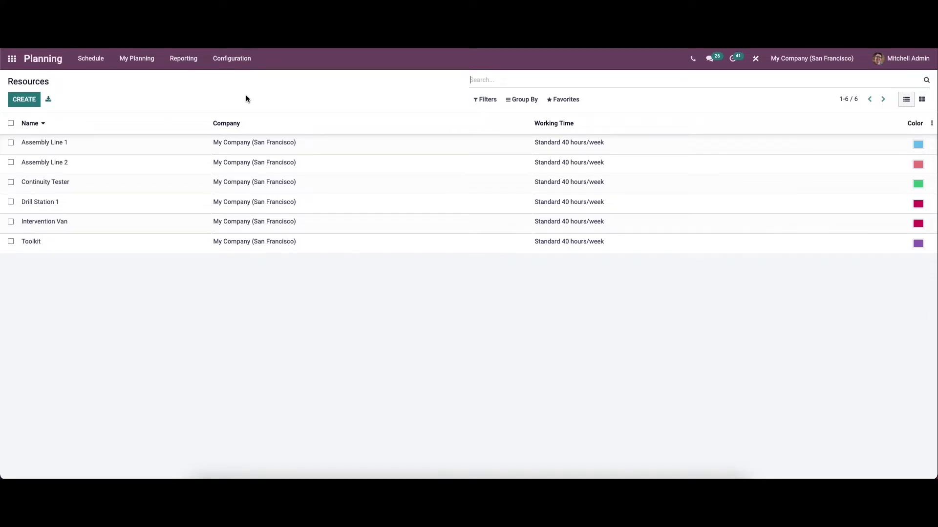
# - Start a new resource row in the Resources list, then discard it
pyautogui.click(29, 100)
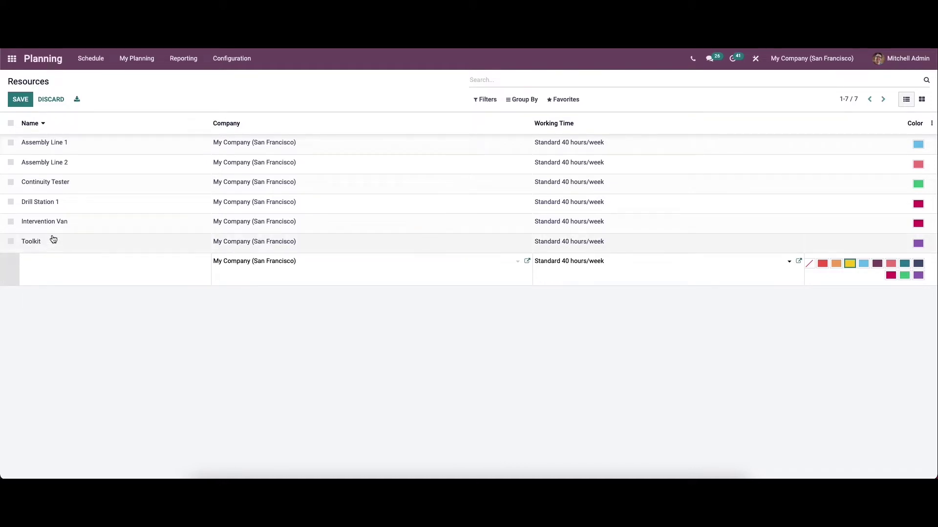
pyautogui.click(57, 100)
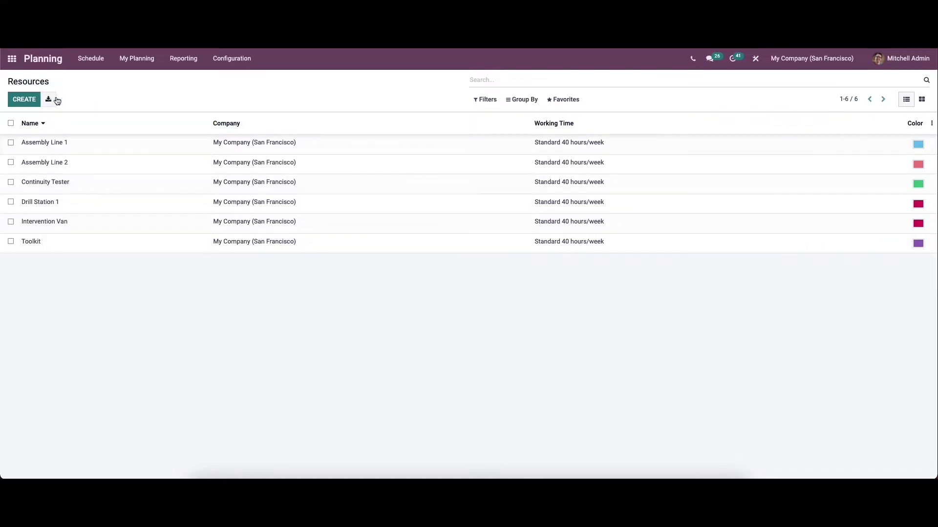
pyautogui.click(228, 59)
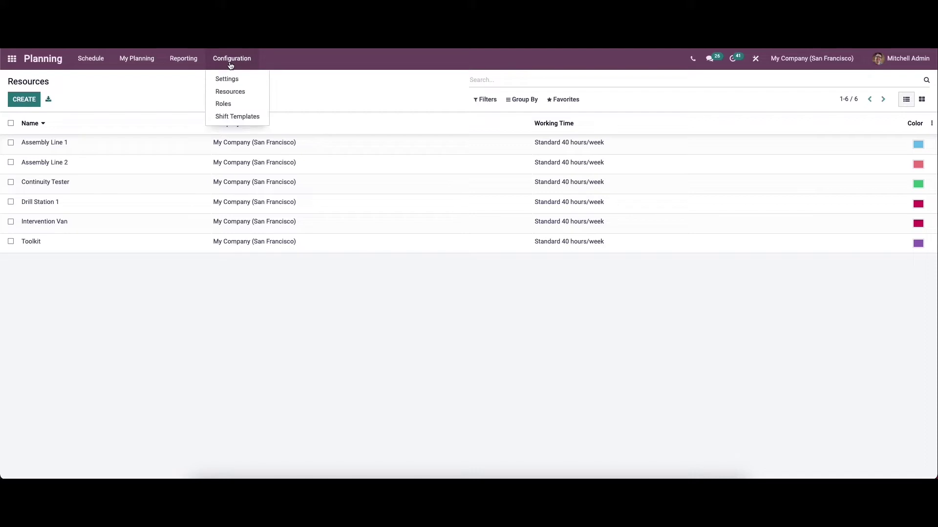
# - Go to the Roles list and start a new role row
pyautogui.click(230, 103)
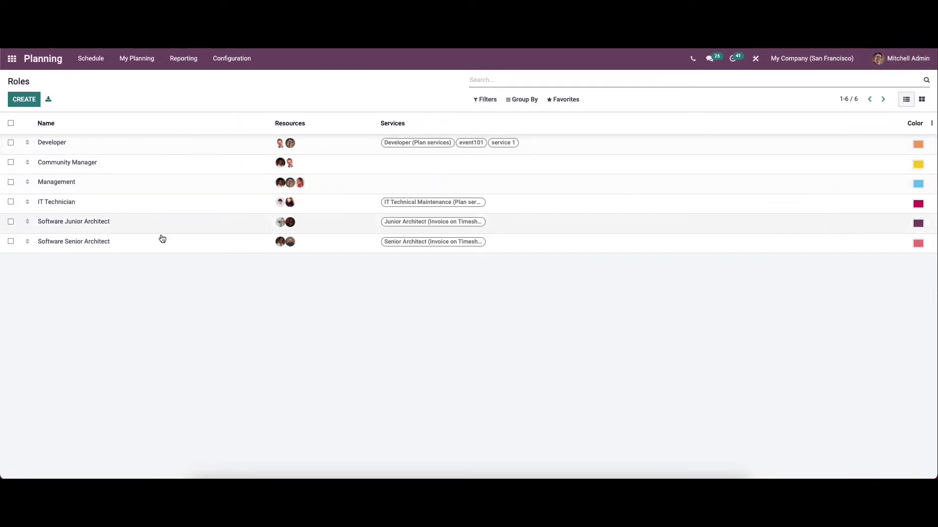
pyautogui.click(27, 102)
# - Name the new role 'Consultant' and assign two employees to it
pyautogui.click(62, 272)
pyautogui.write('C')
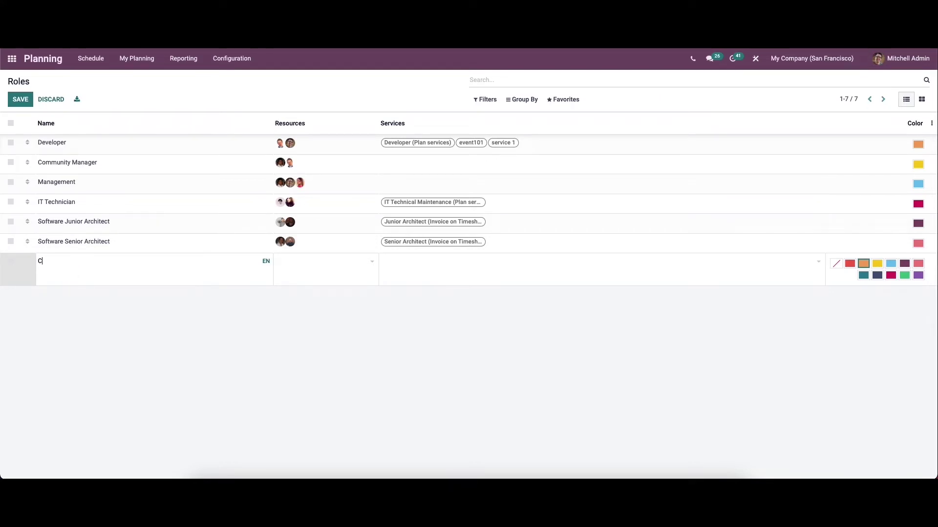
pyautogui.write('onsultant')
pyautogui.click(331, 258)
pyautogui.click(372, 262)
pyautogui.click(357, 277)
pyautogui.click(368, 261)
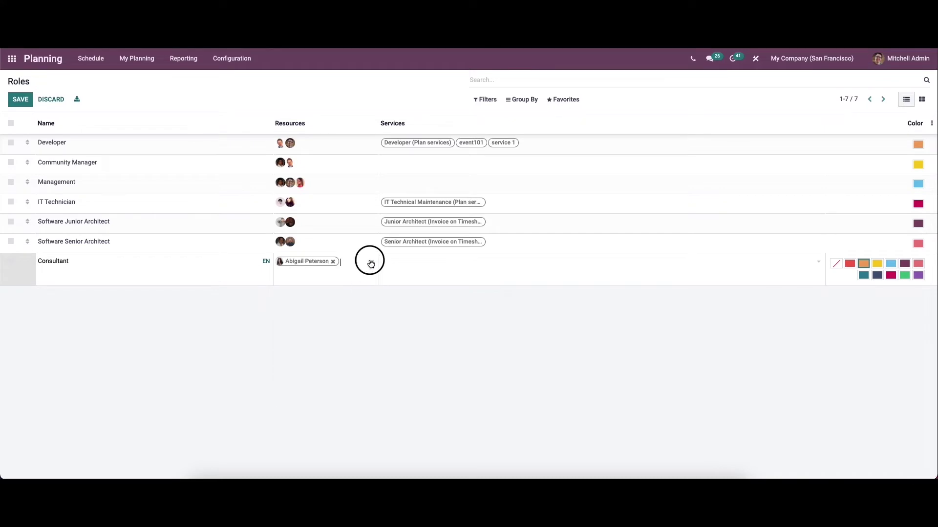
pyautogui.click(363, 316)
pyautogui.click(415, 254)
# - Give the Consultant role the Consultant Trainee service and dark blue colour, then save
pyautogui.click(414, 274)
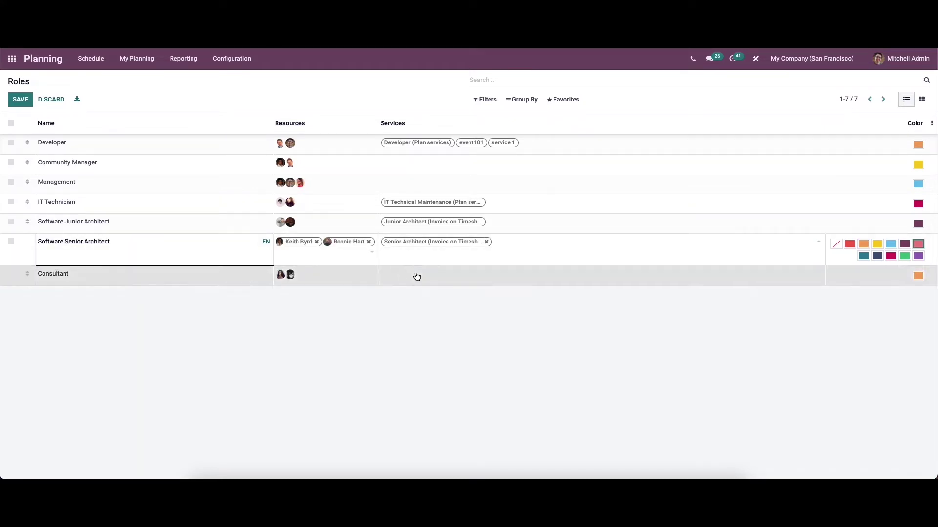
pyautogui.click(427, 272)
pyautogui.click(818, 263)
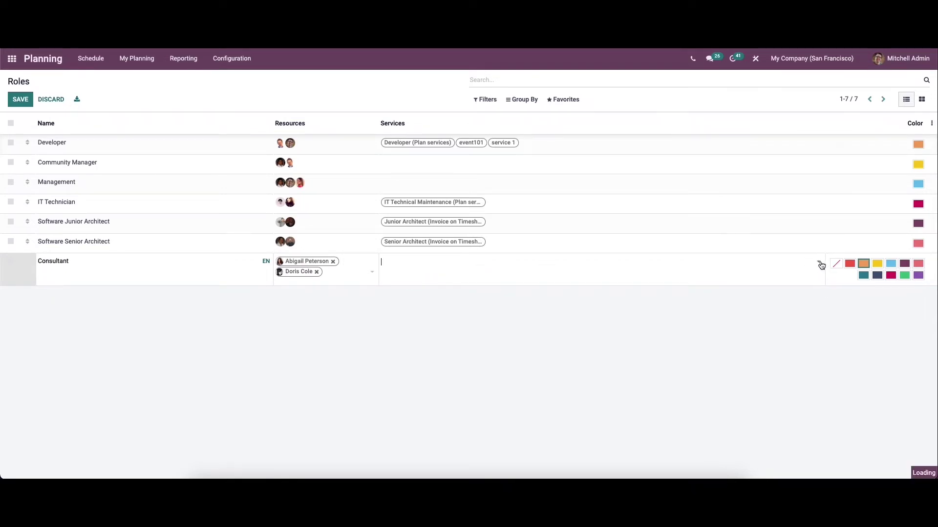
pyautogui.click(521, 288)
pyautogui.click(878, 265)
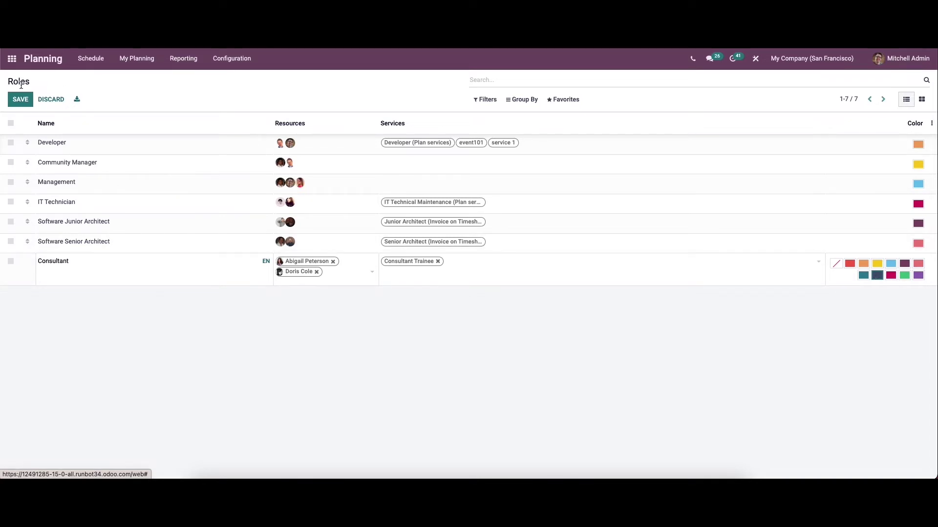
pyautogui.click(21, 100)
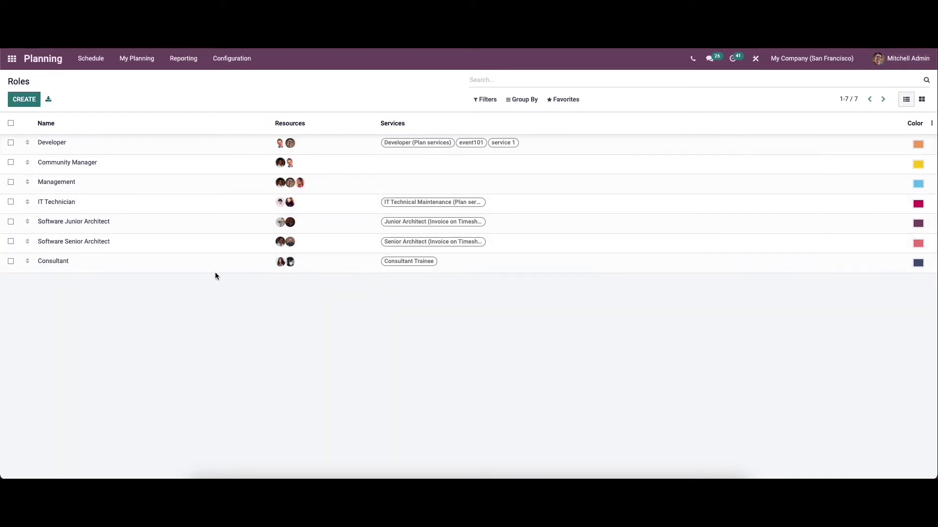
# - Go to the Shift Templates list and start a new template
pyautogui.click(229, 63)
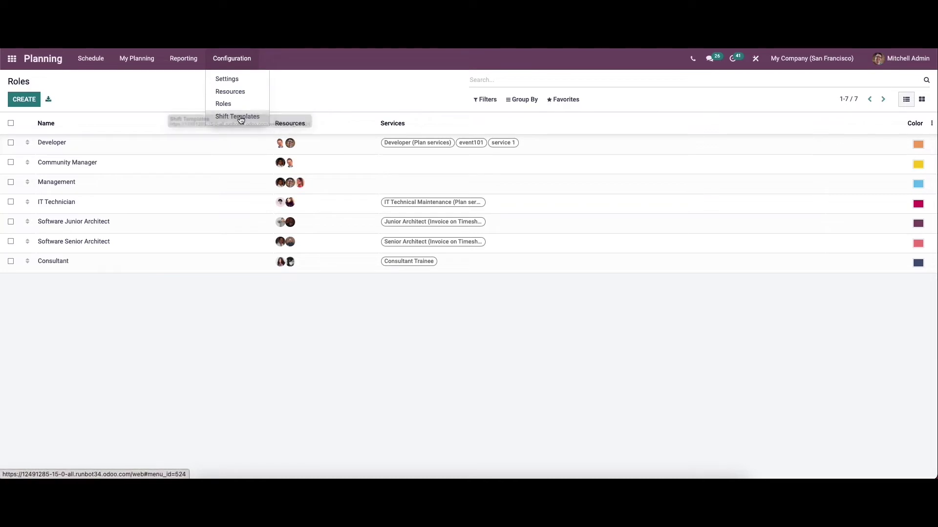
pyautogui.click(241, 118)
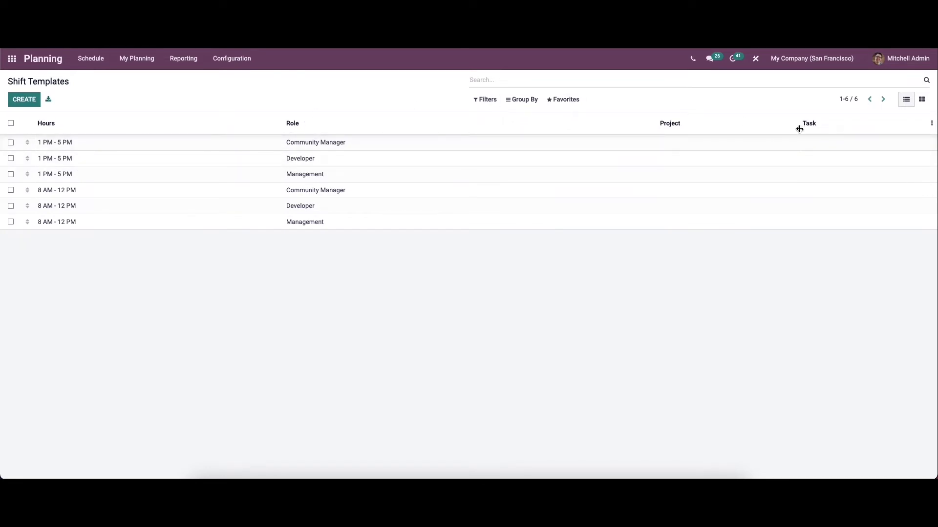
pyautogui.click(27, 100)
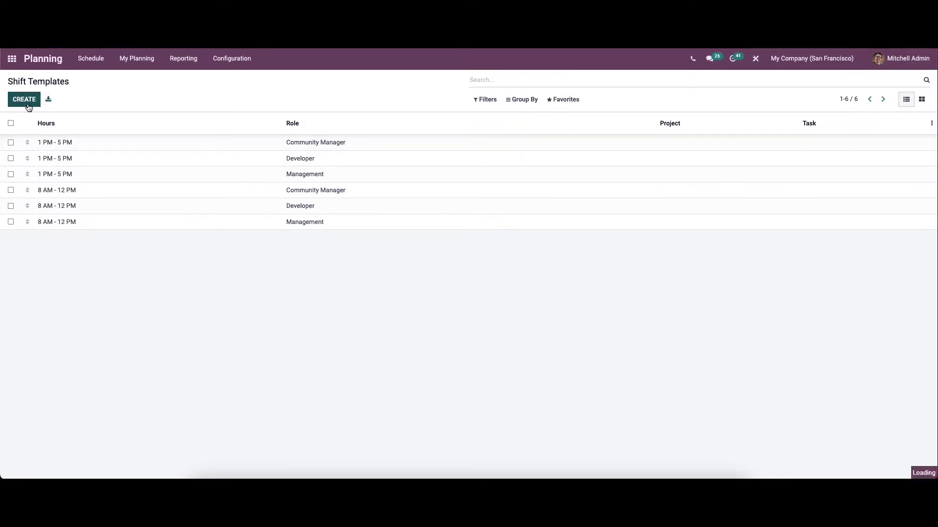
# - Set the template's role to Consultant, project to Internal and task to Training
pyautogui.click(282, 144)
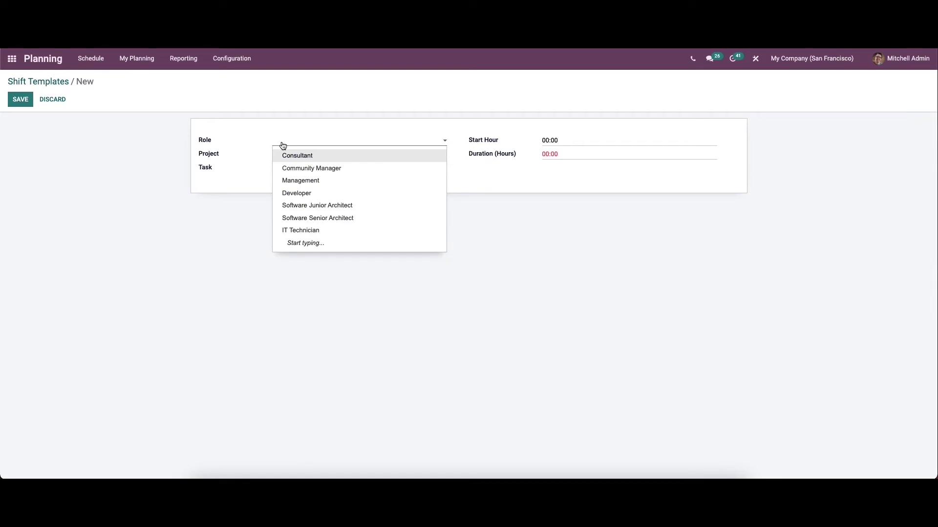
pyautogui.click(307, 156)
pyautogui.click(288, 156)
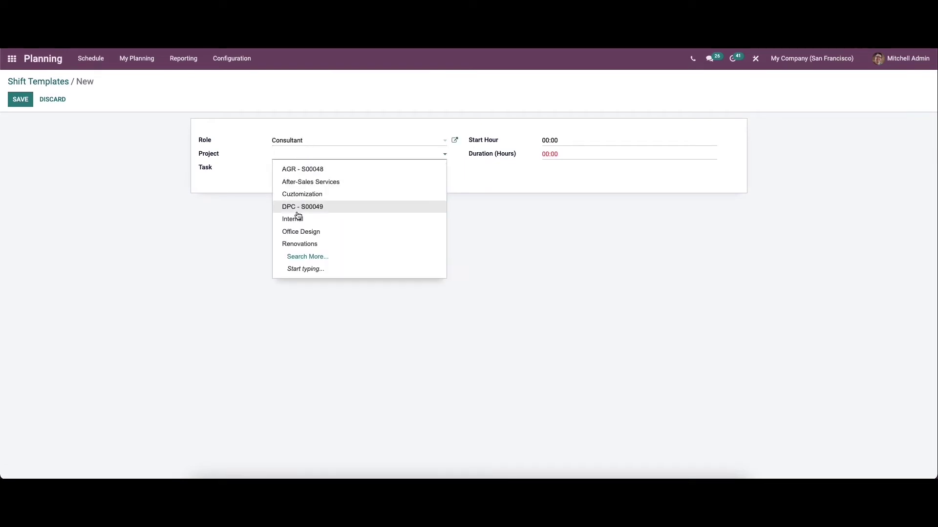
pyautogui.click(299, 220)
pyautogui.click(296, 174)
pyautogui.click(299, 208)
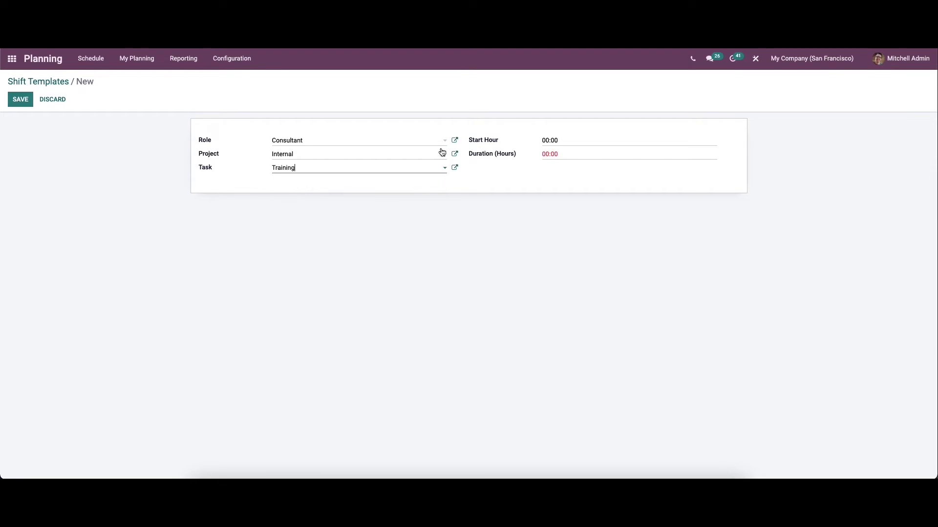
# - Set start hour 08:00 and duration 04:00, save, and return to the templates list
pyautogui.click(548, 140)
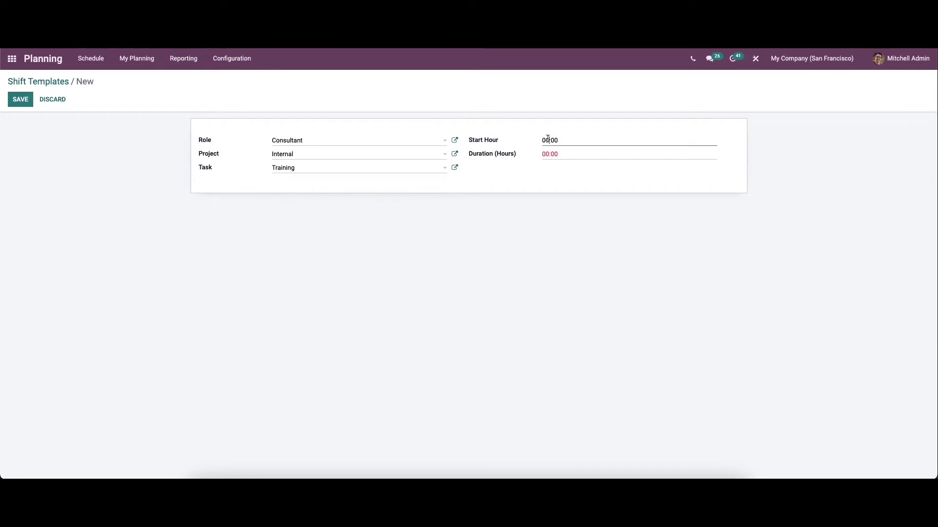
pyautogui.click(548, 140)
pyautogui.write('8')
pyautogui.click(547, 154)
pyautogui.write('4')
pyautogui.click(19, 103)
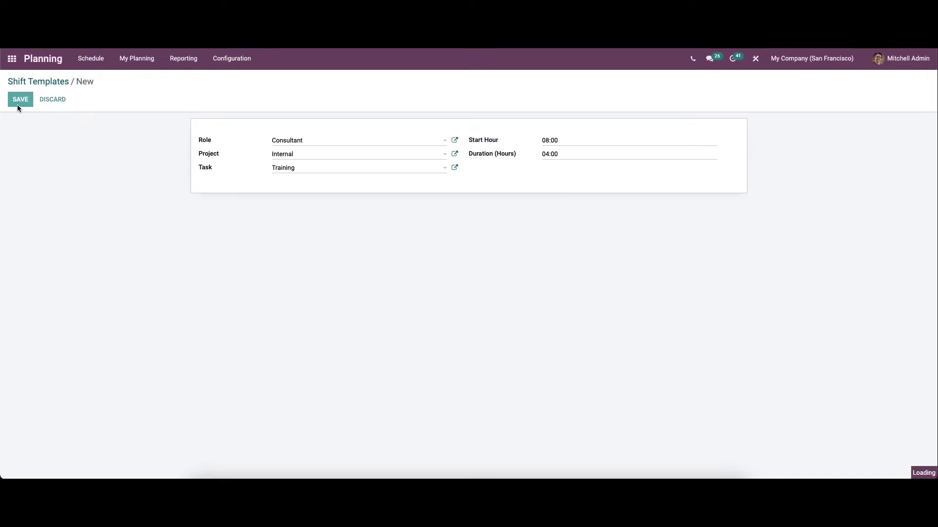
pyautogui.click(42, 83)
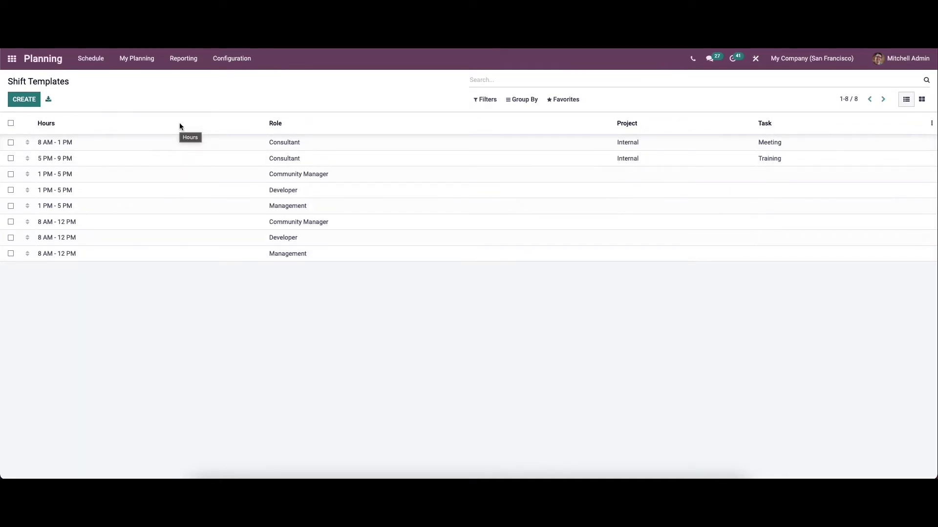
# - In Schedule by Resource, create a consultant's Tuesday shift from the 8 AM - 1 PM Consultant [Internal - Meeting] template
pyautogui.click(89, 62)
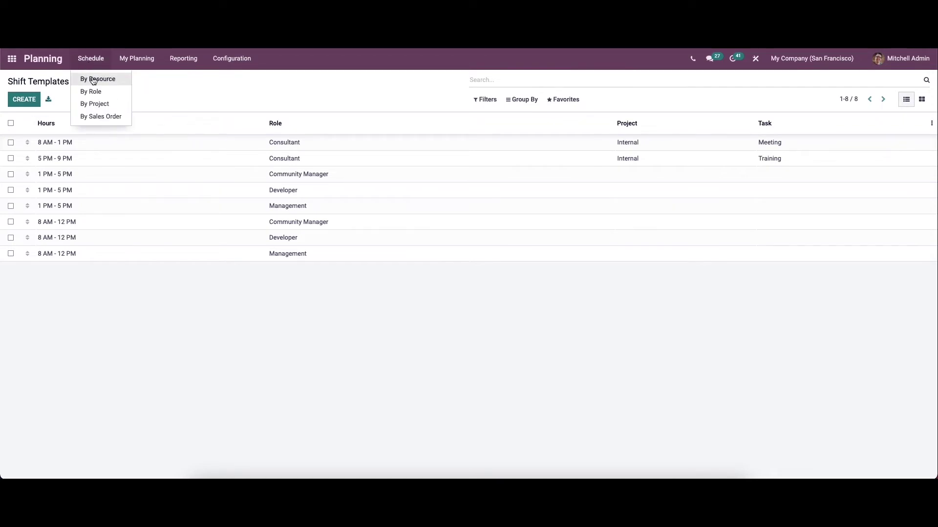
pyautogui.click(95, 79)
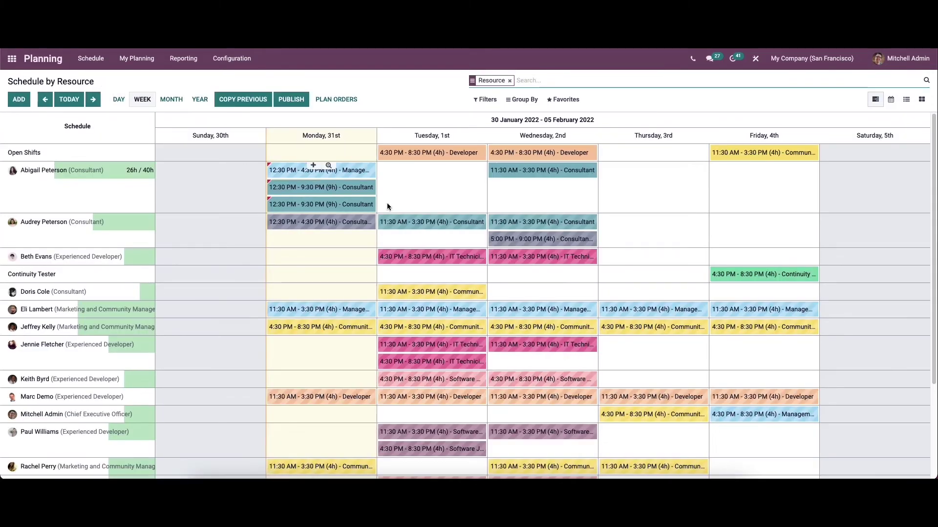
pyautogui.click(426, 218)
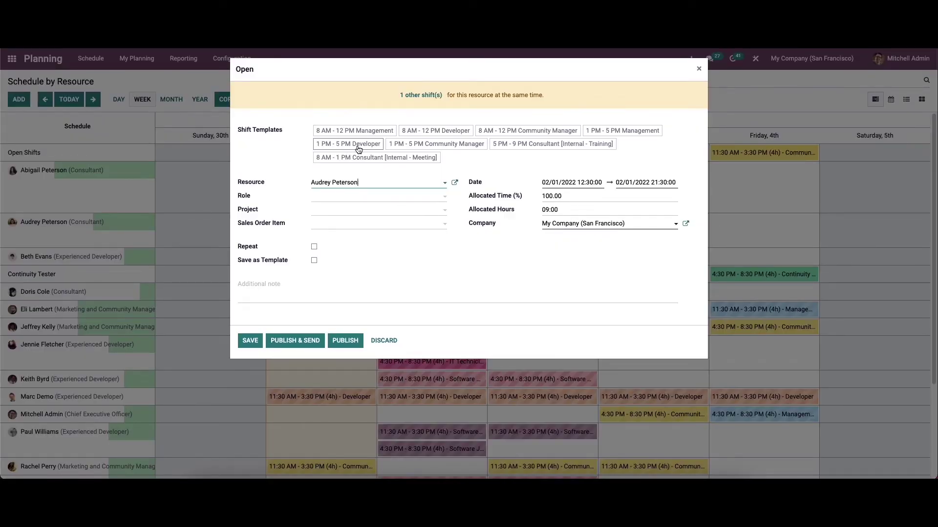
pyautogui.click(381, 159)
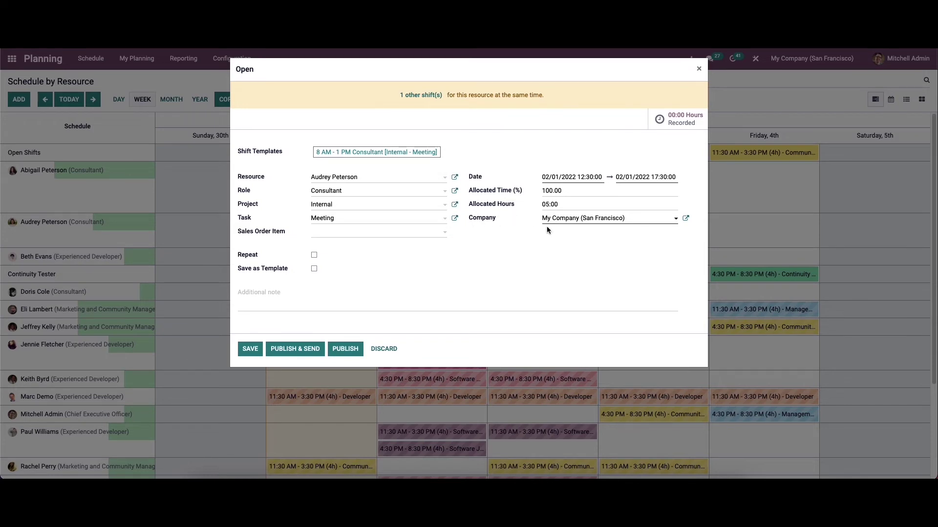
pyautogui.click(345, 232)
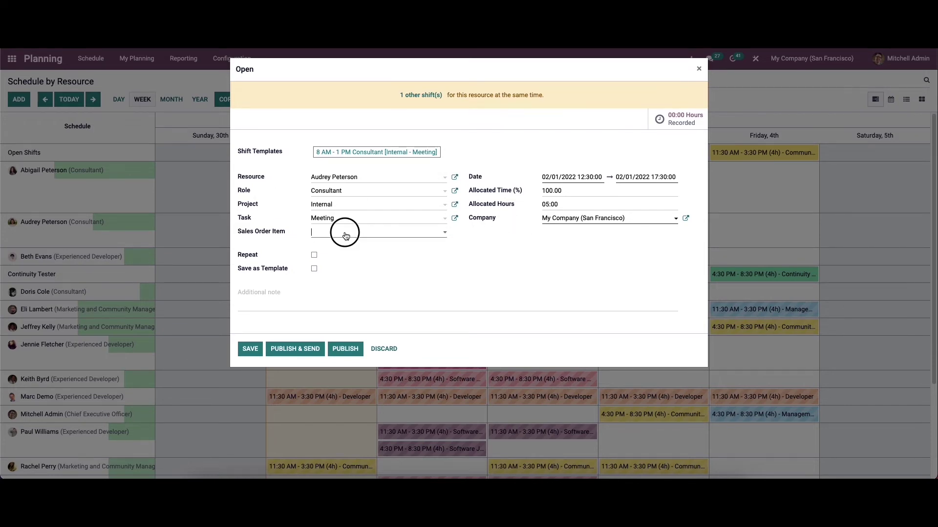
pyautogui.click(303, 235)
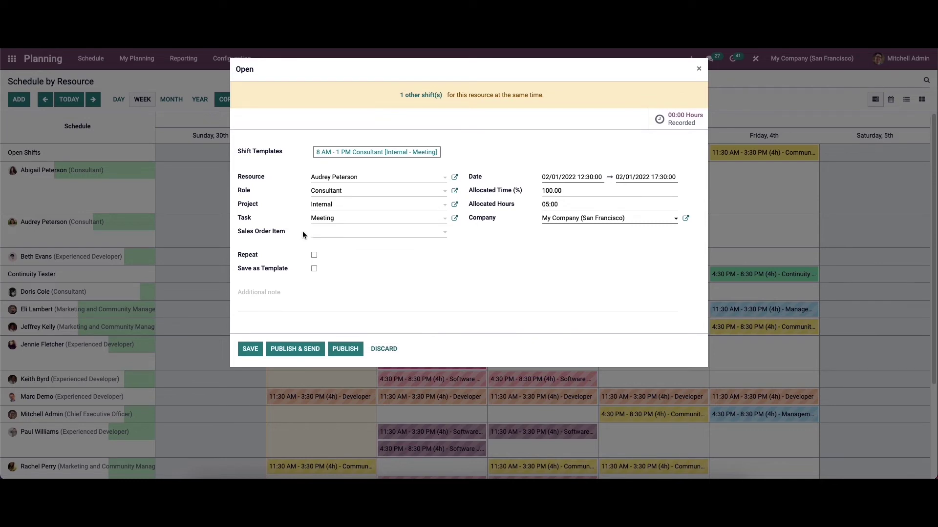
# - Set the shift to repeat every 1 week forever, save it as a template, and publish & send it
pyautogui.click(313, 256)
pyautogui.click(256, 289)
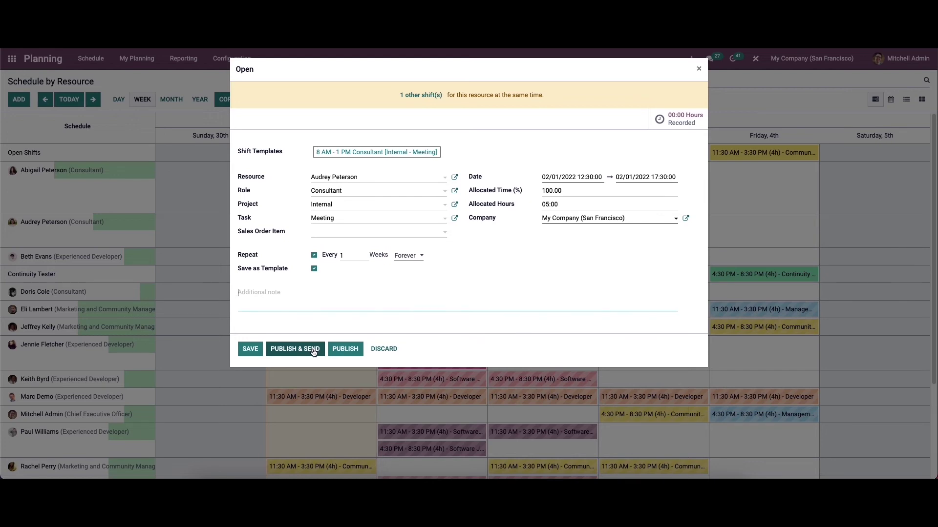
pyautogui.click(311, 349)
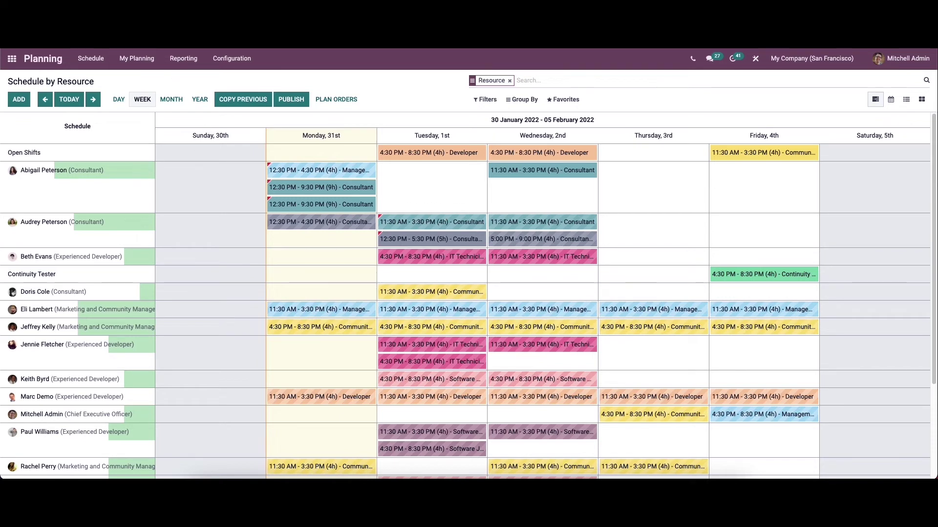
pyautogui.click(89, 57)
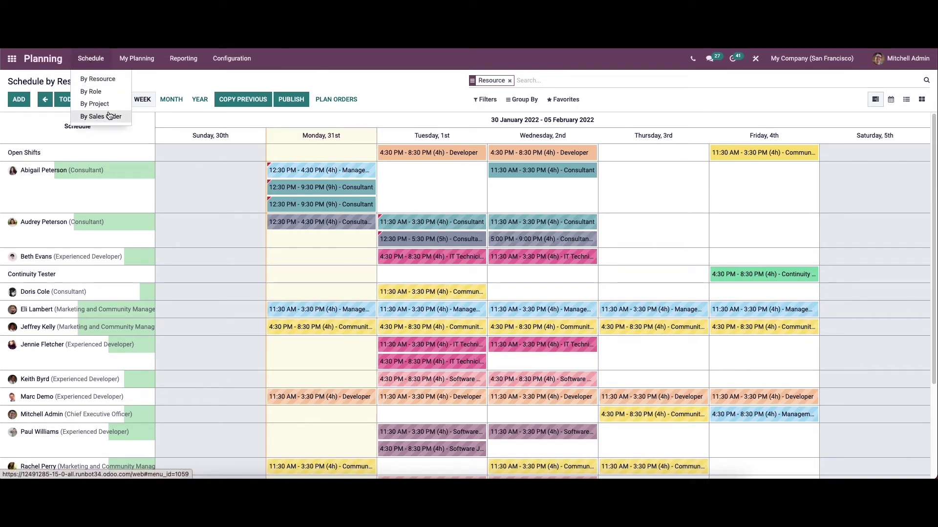
# - Open My Planning to see open shifts and your own shifts for 30 January – 05 February 2022
pyautogui.click(139, 60)
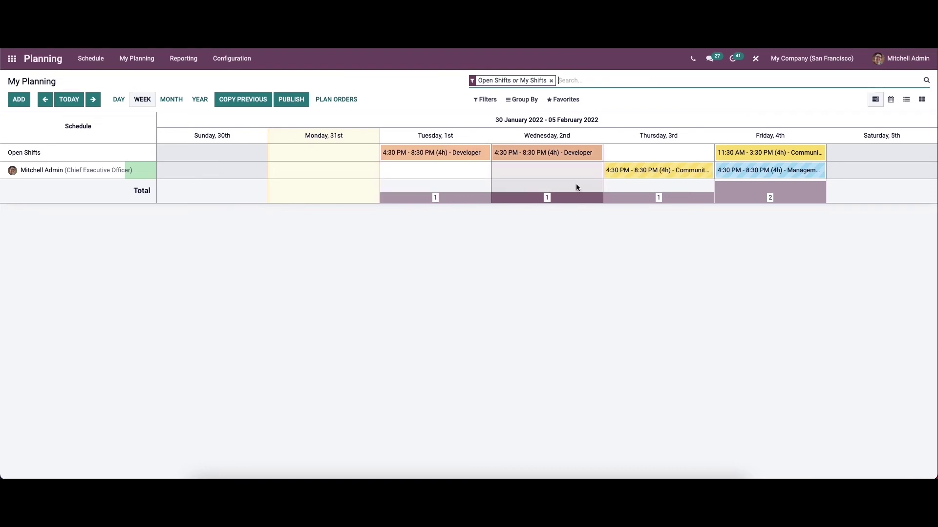
pyautogui.moveTo(557, 179)
pyautogui.moveTo(203, 153)
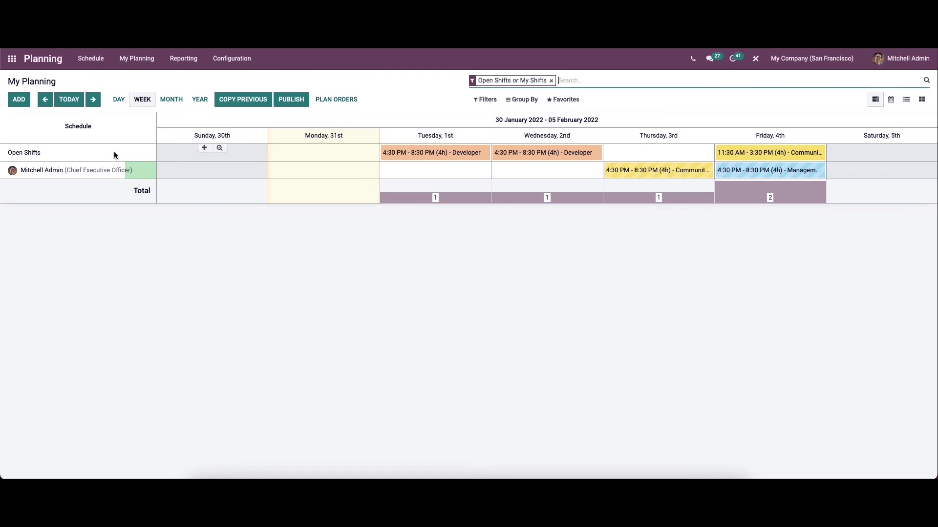